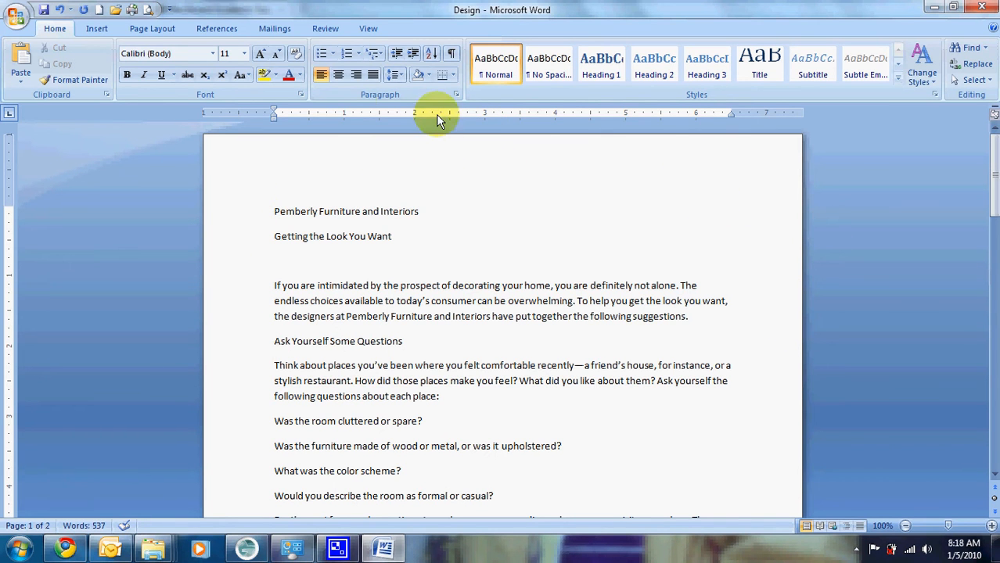
# Set custom top, bottom, left and right page margins of .75 inch for the whole document.
pyautogui.click(155, 32)
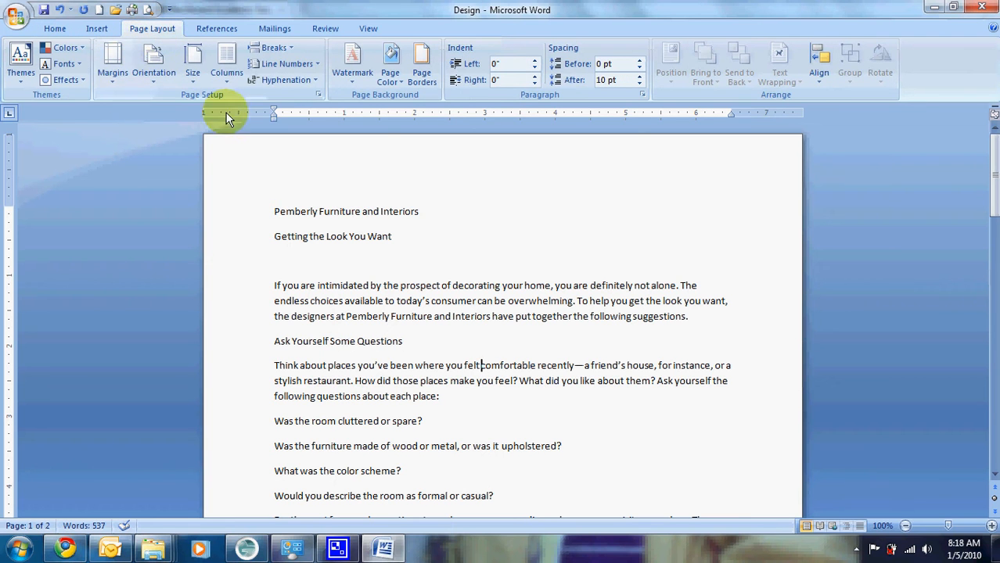
pyautogui.click(113, 82)
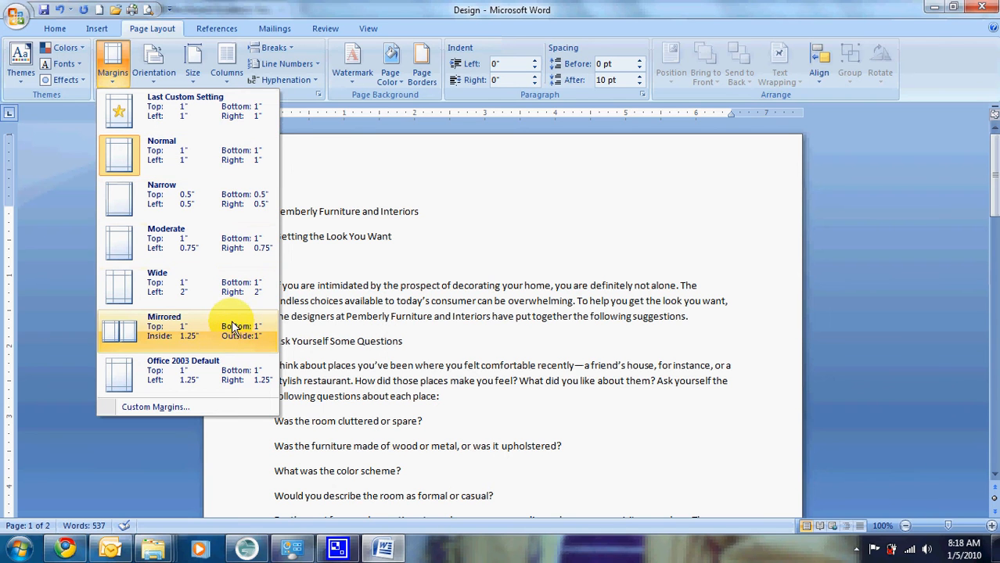
pyautogui.click(161, 407)
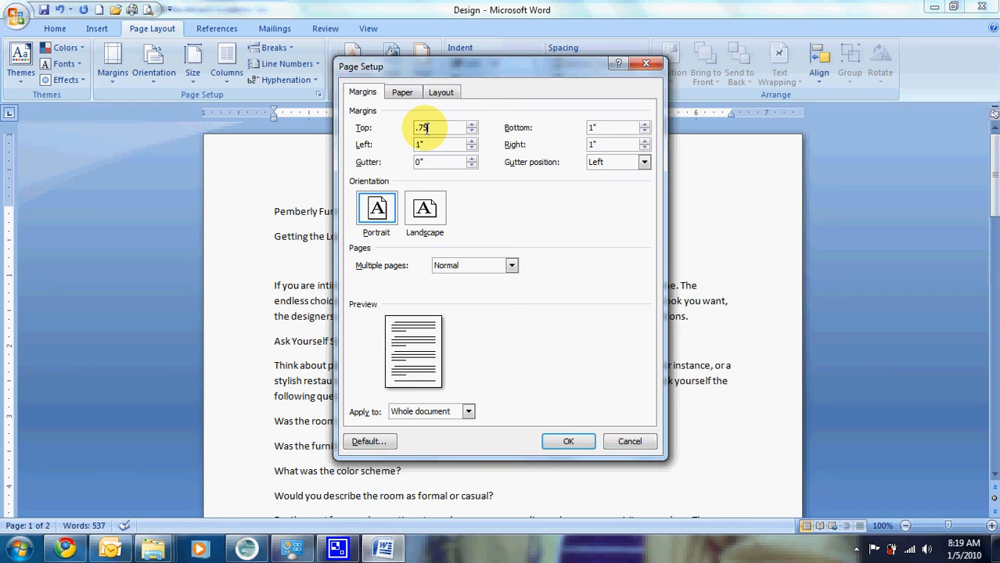
pyautogui.press('Tab')
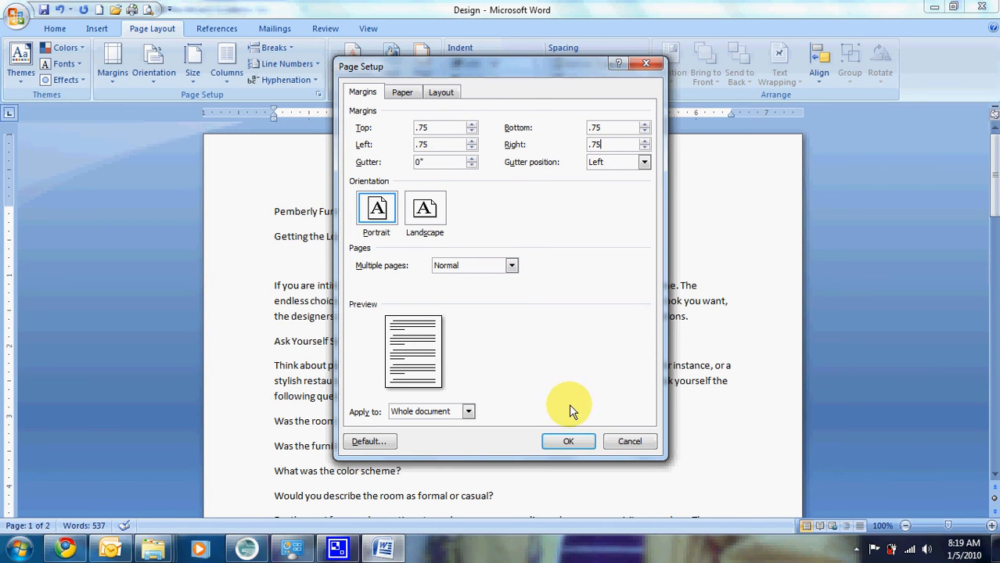
pyautogui.click(565, 442)
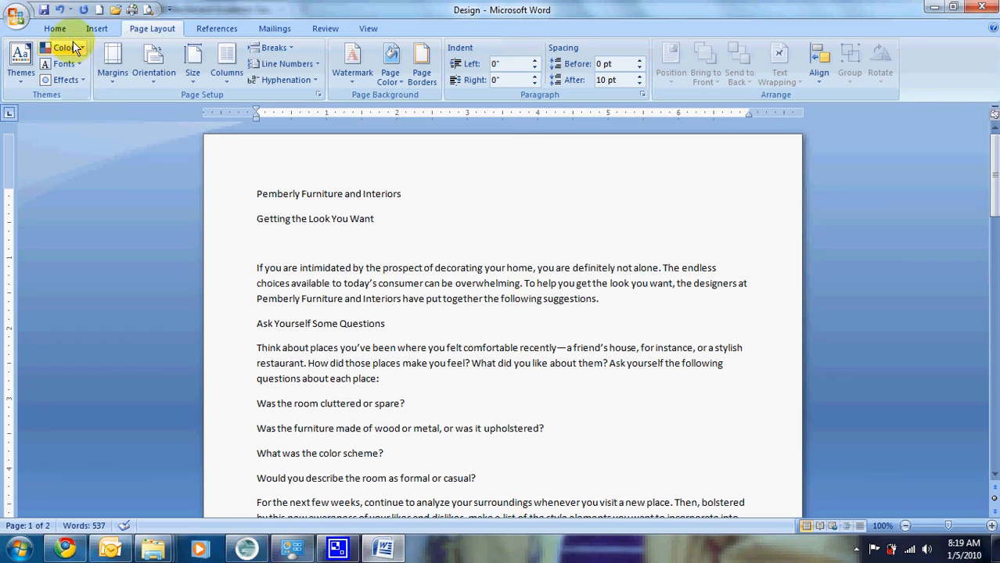
# Change the font of the title line "Pemberly Furniture and Interiors" to Bernard MT Condensed.
pyautogui.click(56, 29)
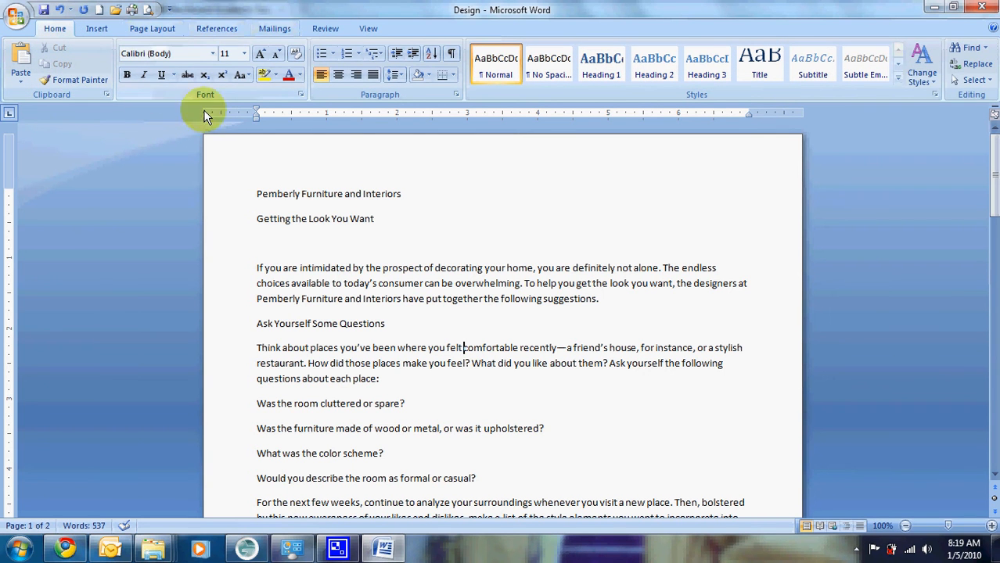
pyautogui.click(213, 56)
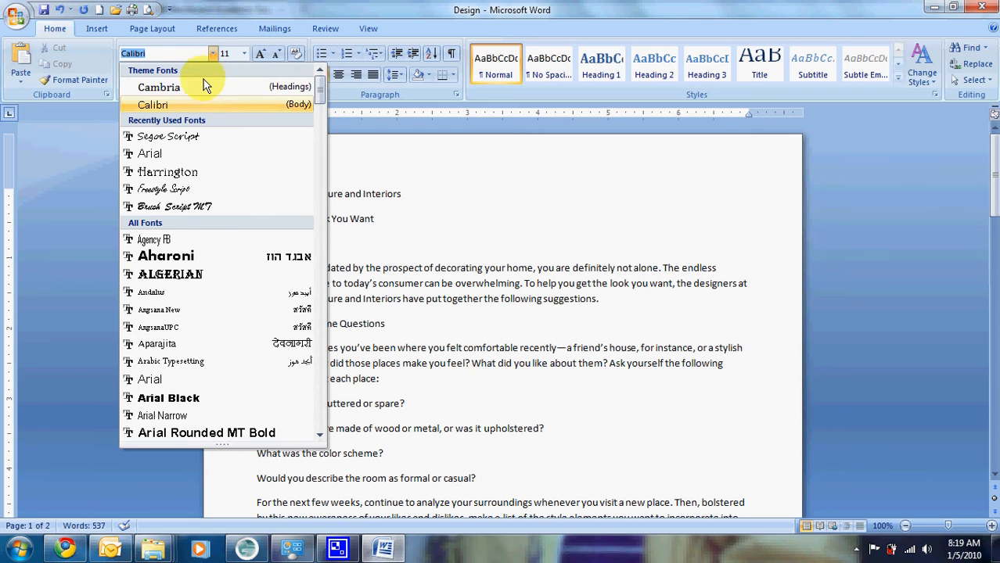
pyautogui.click(212, 53)
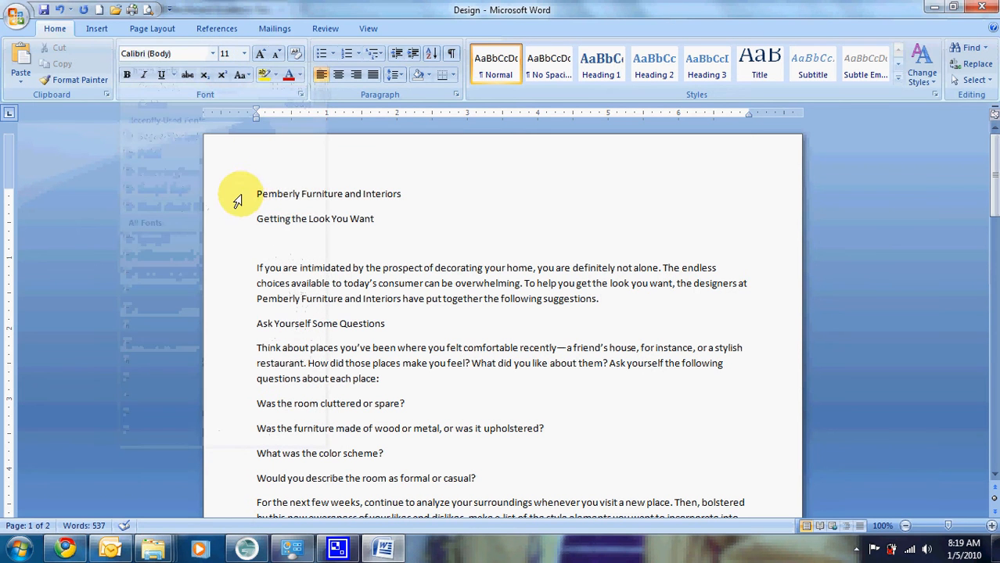
pyautogui.click(242, 200)
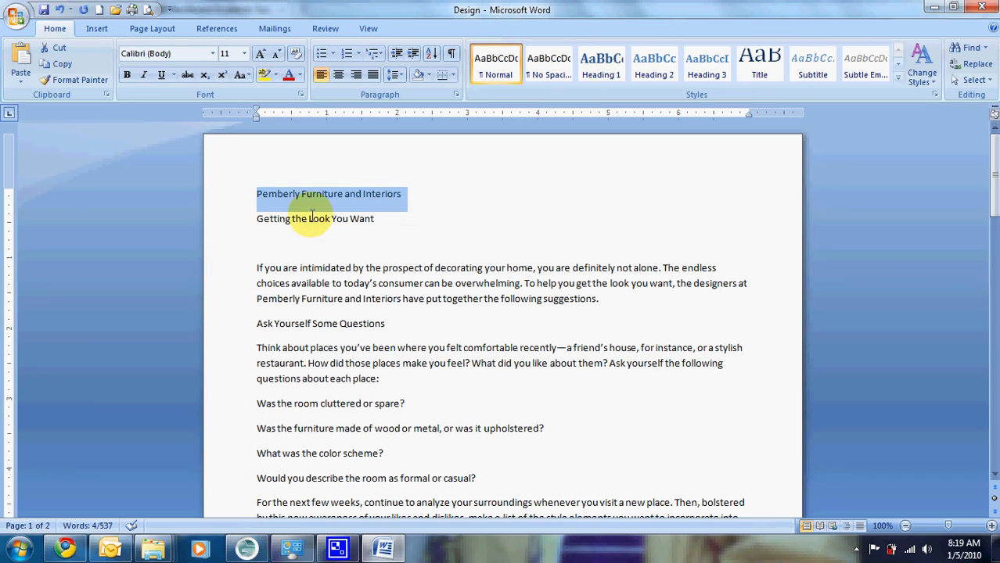
pyautogui.click(214, 55)
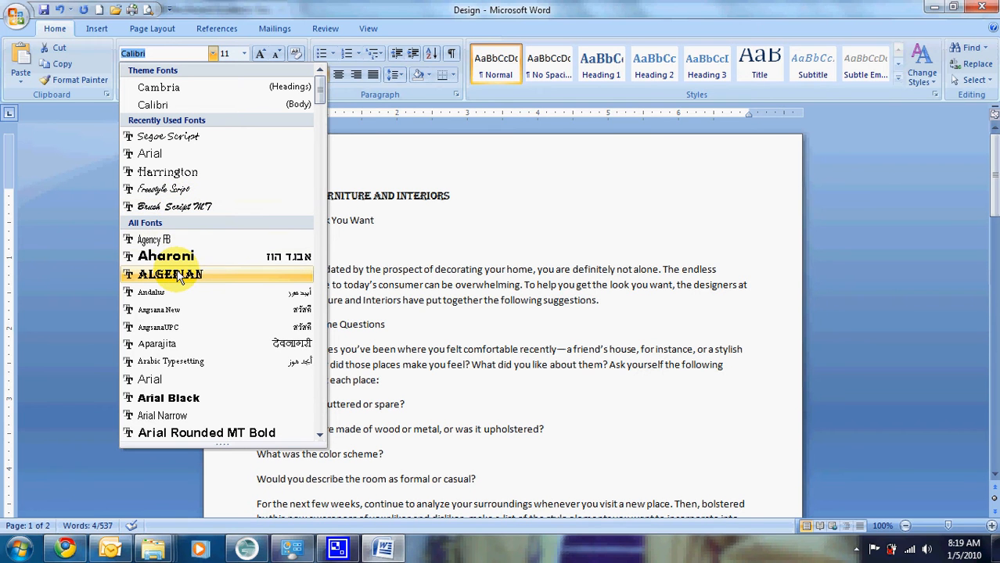
pyautogui.scroll(-4, 196, 333)
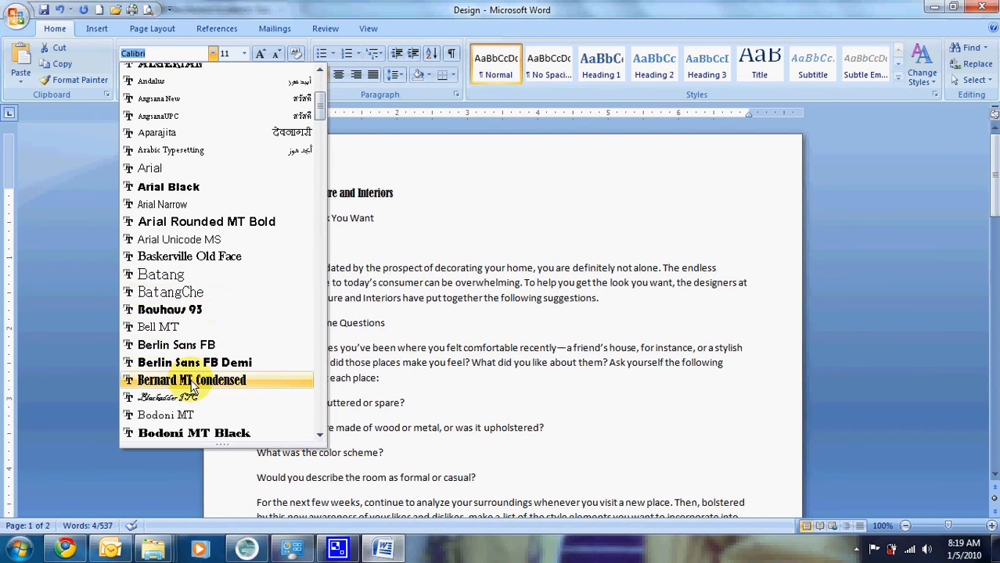
pyautogui.scroll(-1, 194, 384)
pyautogui.scroll(-2, 194, 385)
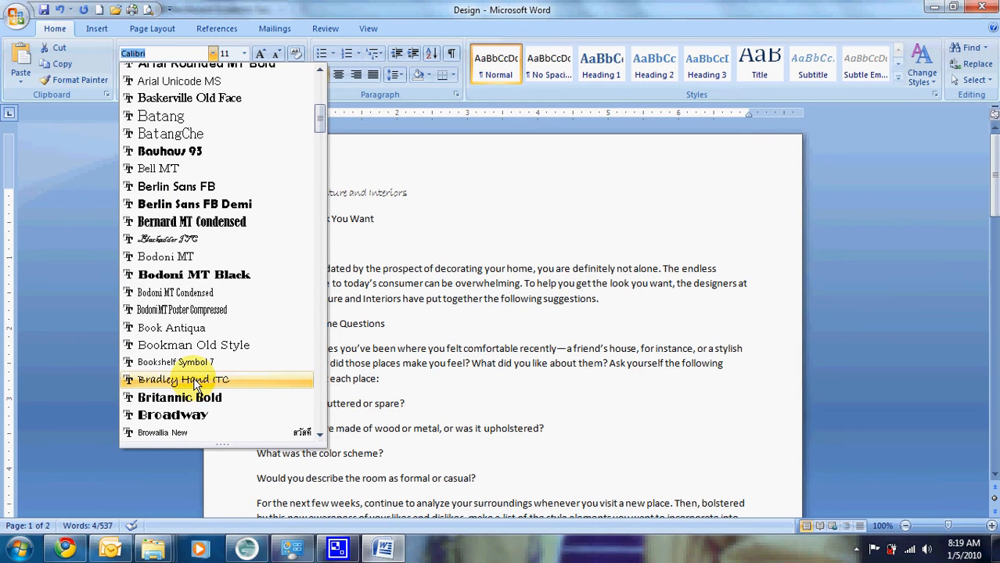
pyautogui.click(209, 223)
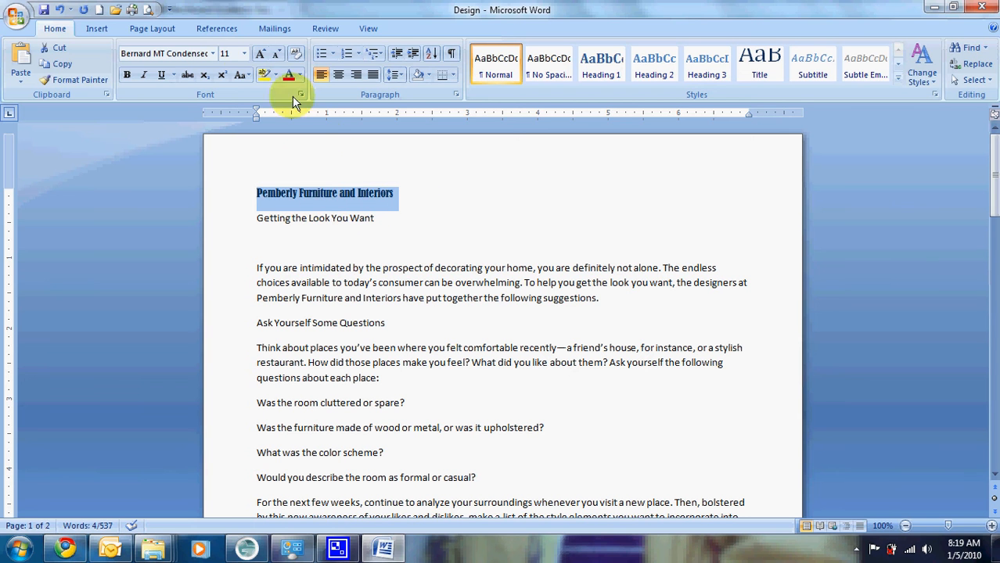
# Enlarge the title "Pemberly Furniture and Interiors" to font size 28.
pyautogui.click(244, 55)
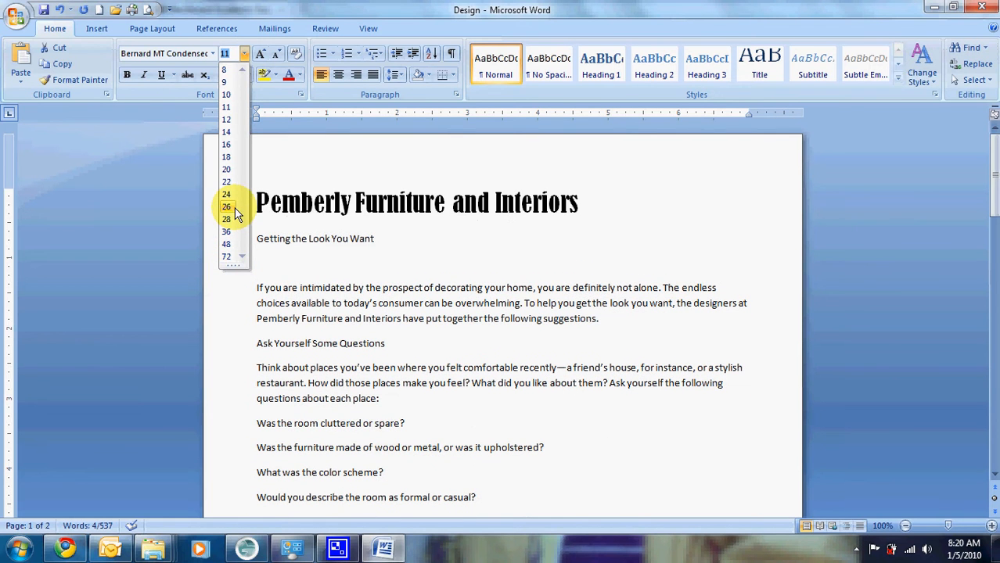
pyautogui.click(226, 207)
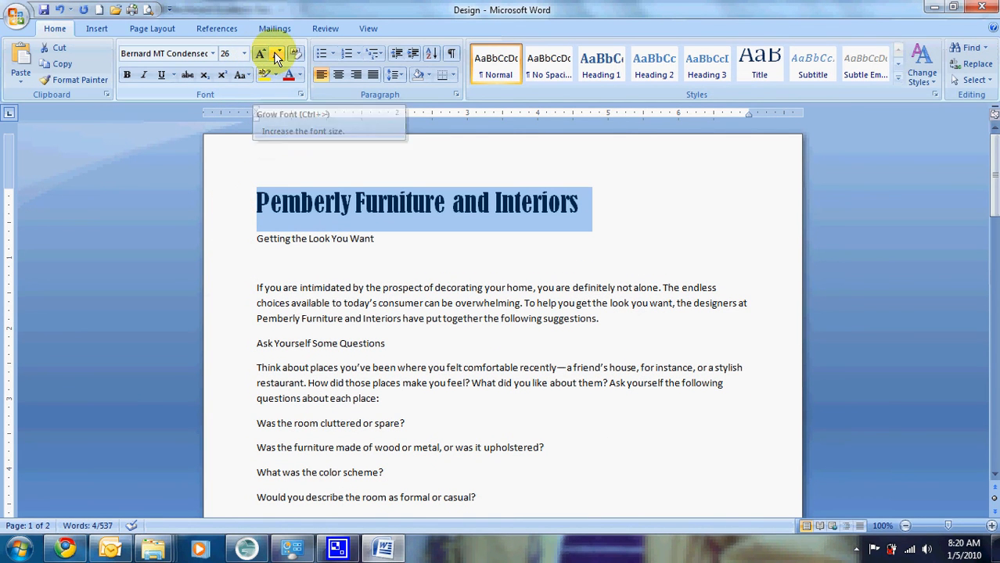
pyautogui.click(262, 56)
pyautogui.click(262, 56)
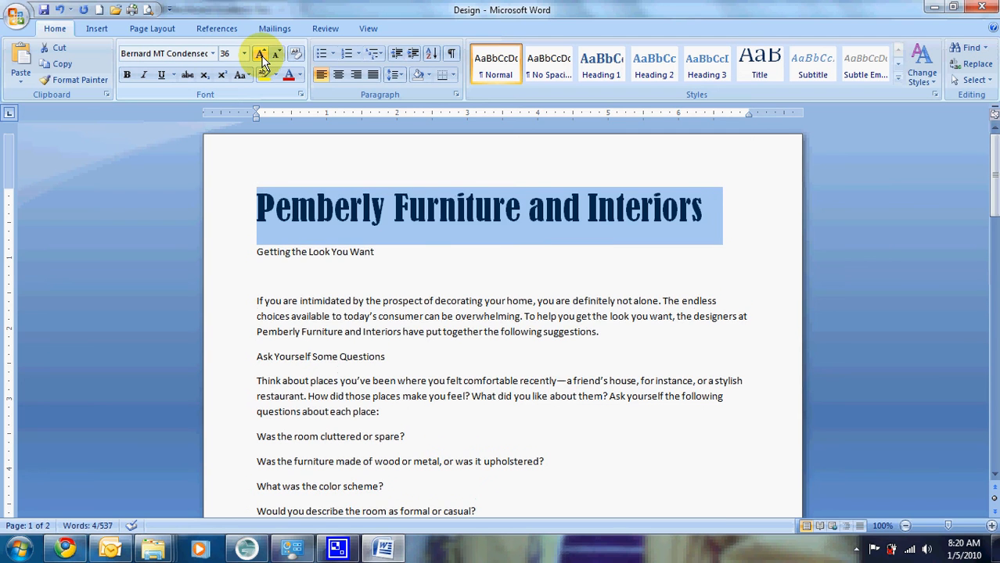
pyautogui.click(262, 57)
pyautogui.click(276, 56)
pyautogui.click(277, 56)
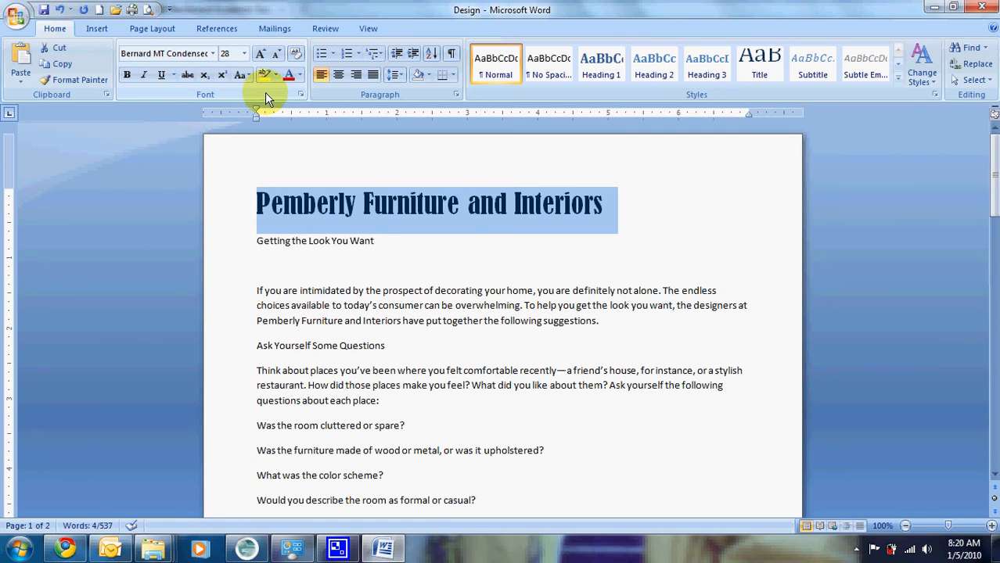
pyautogui.click(377, 244)
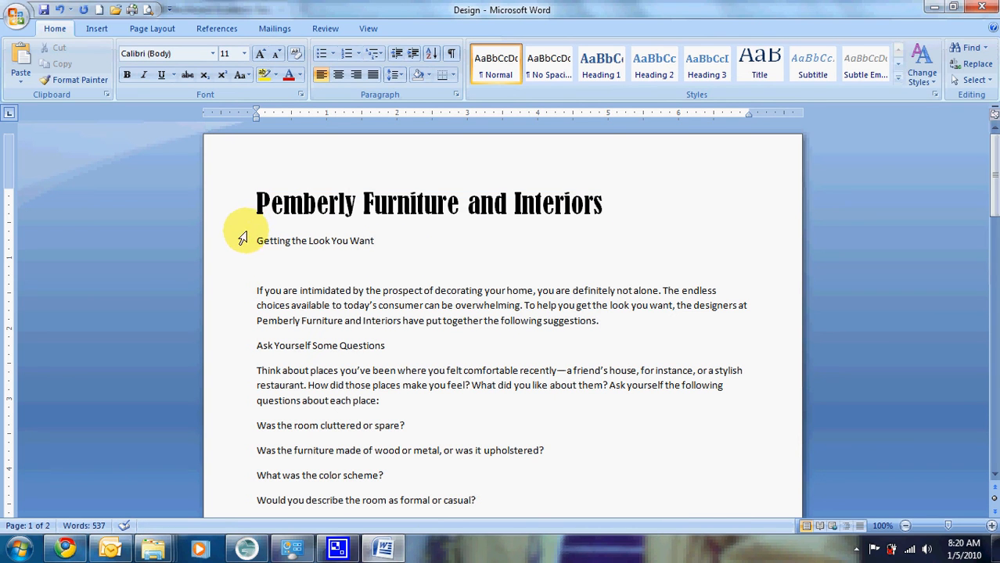
# Make the subtitle "Getting the Look You Want" bold and italic with a dark purple font color.
pyautogui.moveTo(253, 241); pyautogui.dragTo(377, 242)
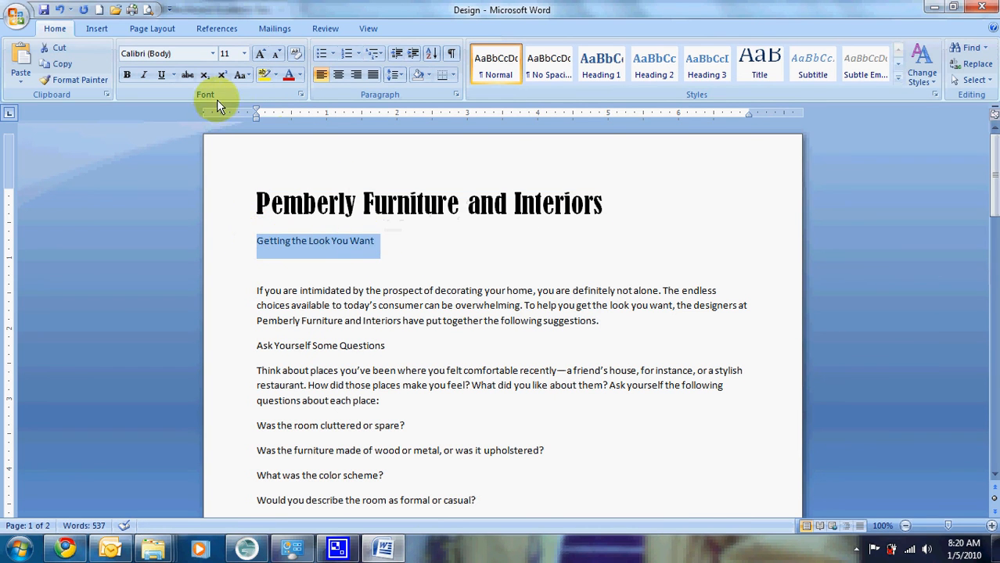
pyautogui.click(127, 78)
pyautogui.click(146, 75)
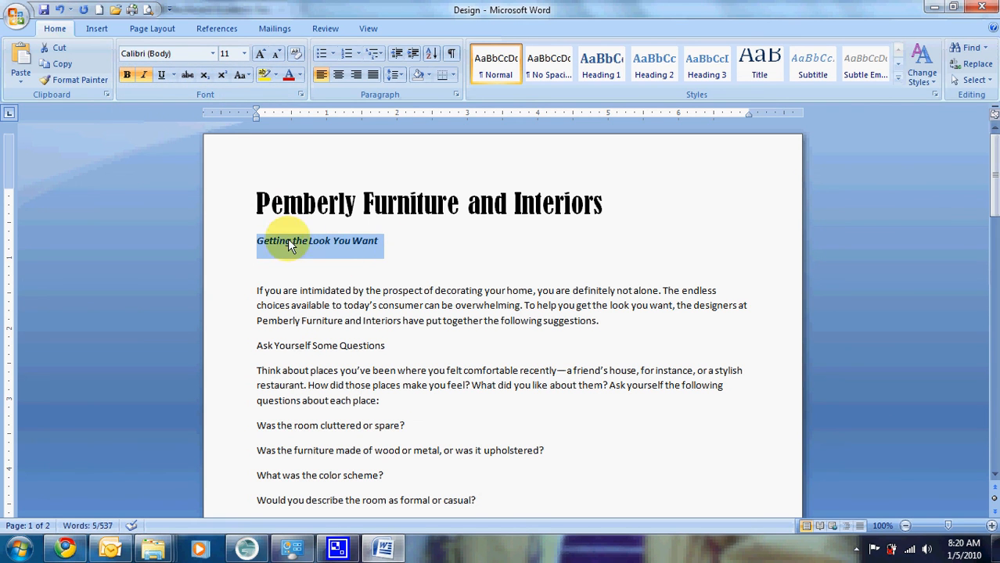
pyautogui.click(299, 74)
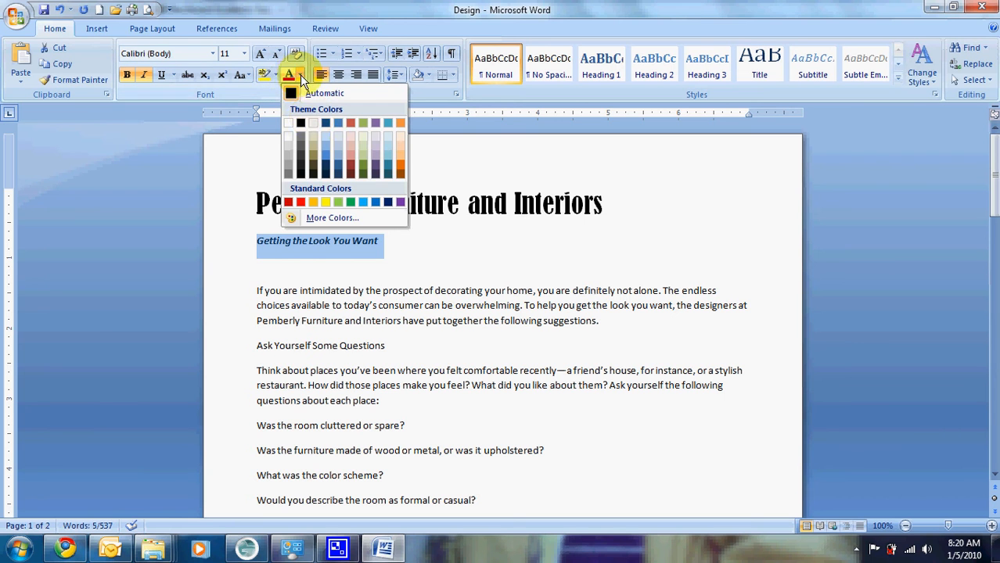
pyautogui.click(378, 180)
# Apply the same dark purple font color to the title "Pemberly Furniture and Interiors".
pyautogui.click(230, 207)
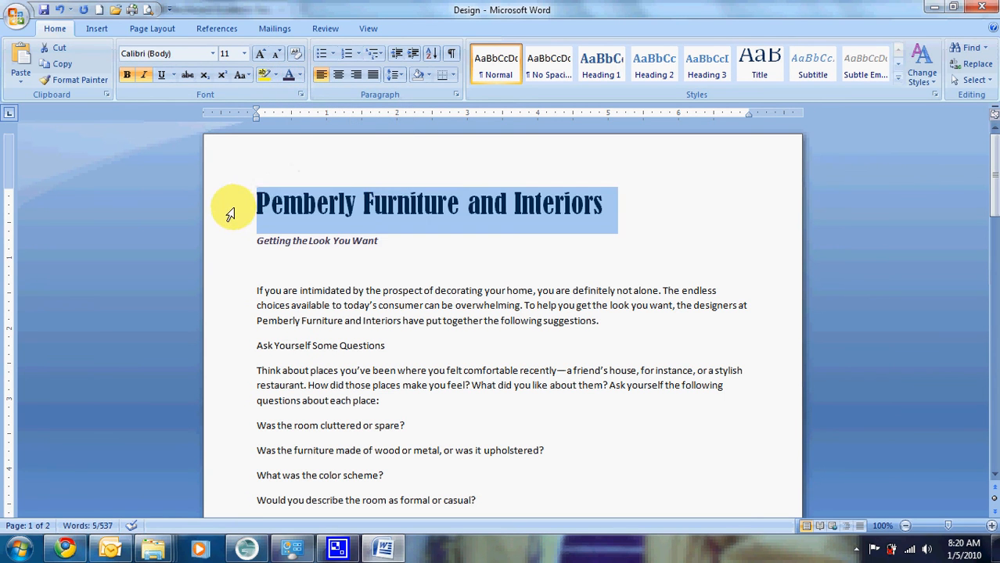
pyautogui.click(288, 76)
pyautogui.click(412, 241)
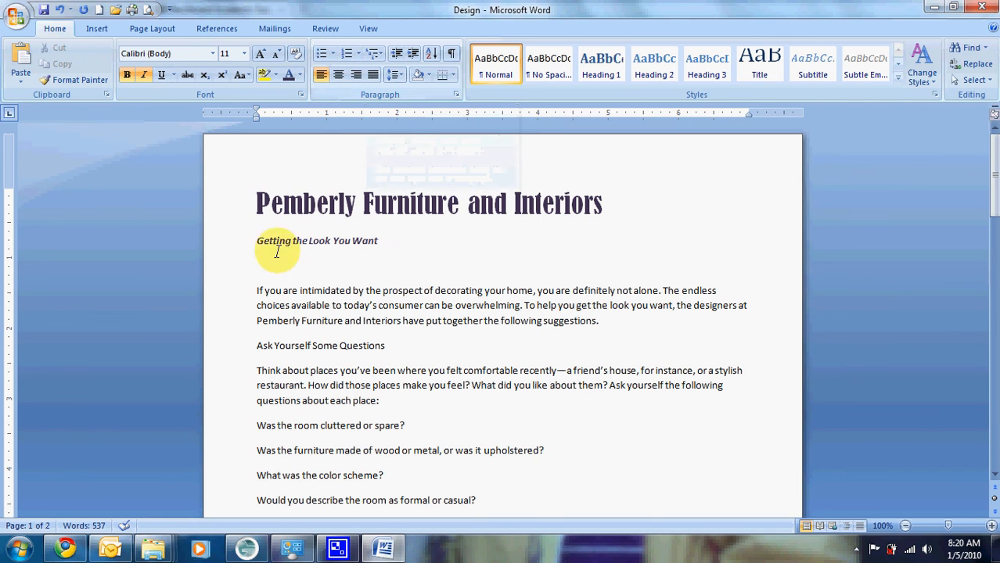
# Center the title and subtitle lines horizontally on the page.
pyautogui.moveTo(408, 239); pyautogui.dragTo(296, 215)
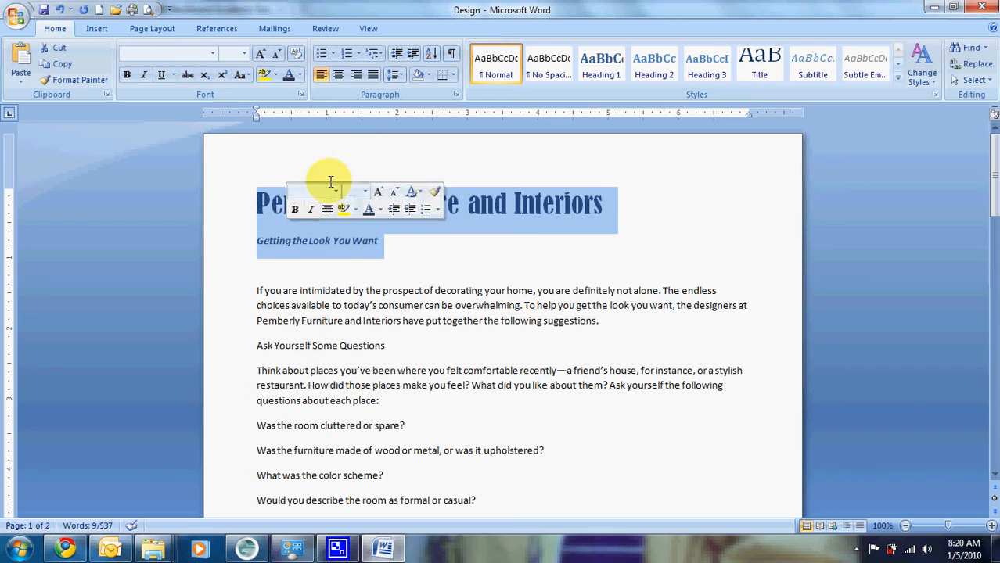
pyautogui.click(337, 75)
pyautogui.click(510, 321)
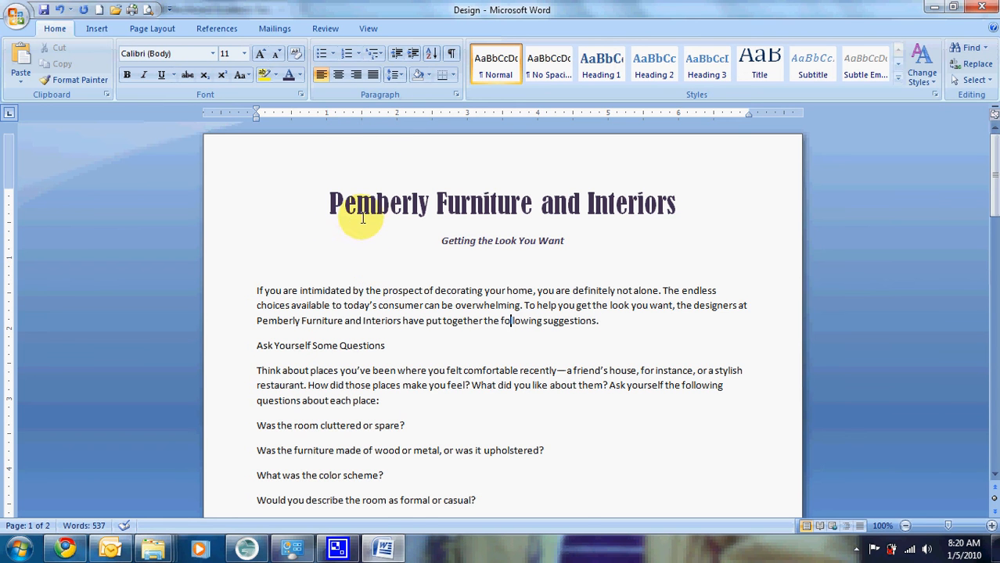
# Format the four questions from "Was the room cluttered or spare?" to "formal or casual?" as a bulleted list with the four-diamond bullet.
pyautogui.scroll(-1, 373, 293)
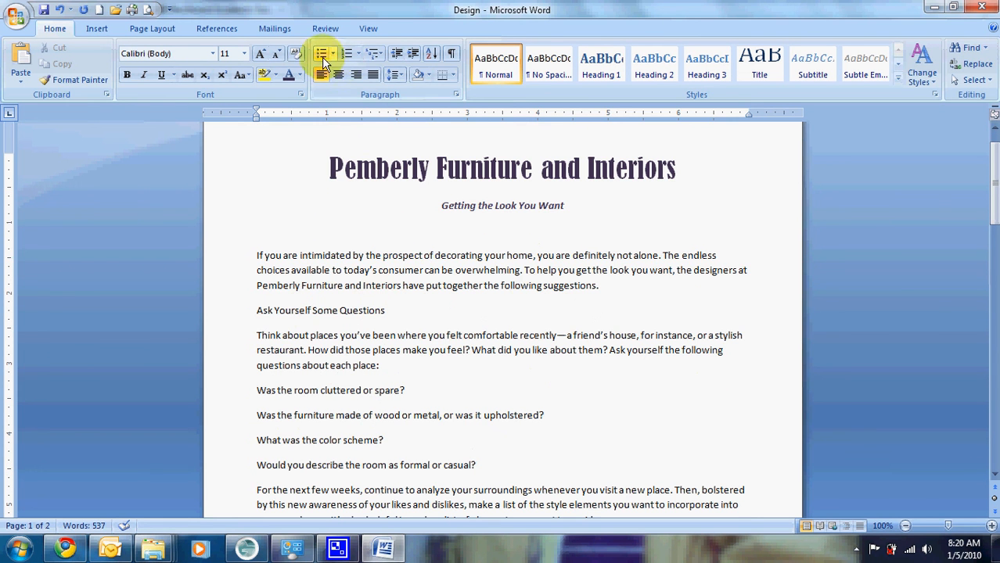
pyautogui.scroll(-2, 305, 317)
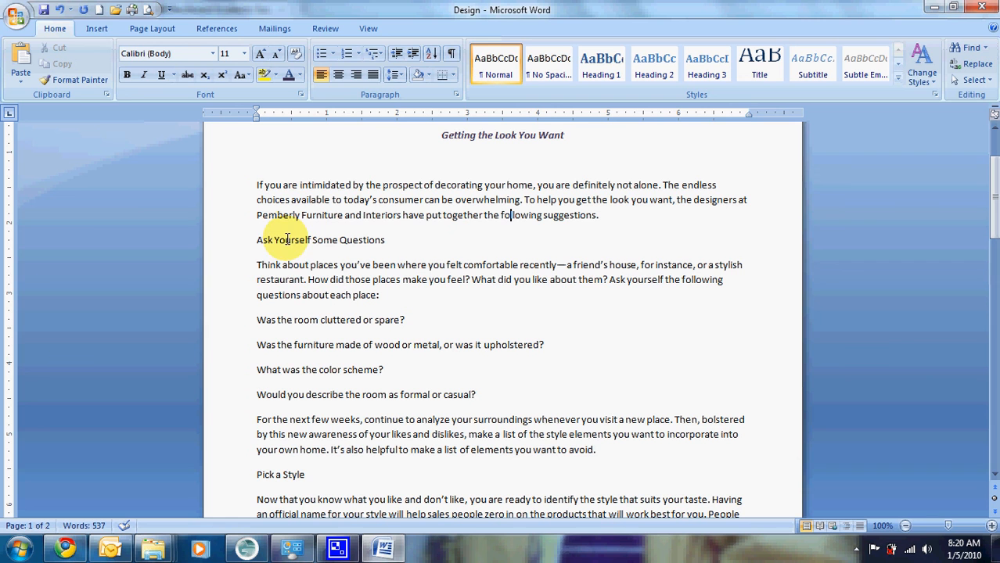
pyautogui.click(225, 322)
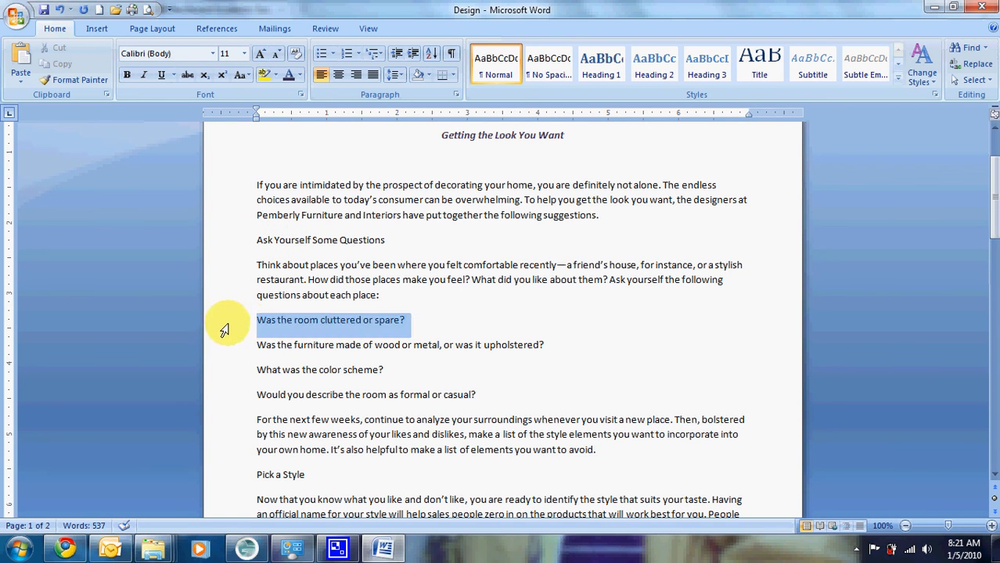
pyautogui.moveTo(224, 323); pyautogui.dragTo(223, 397)
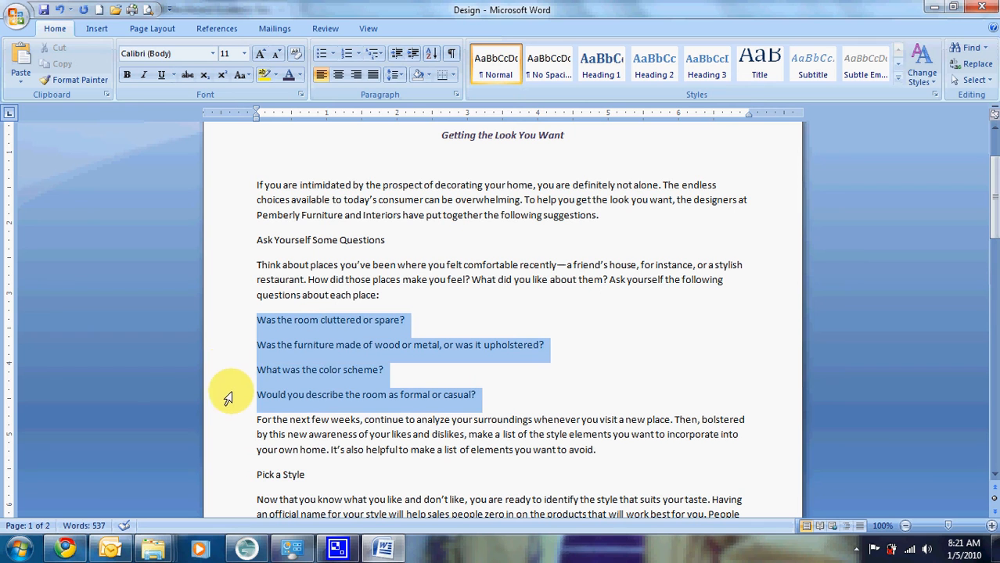
pyautogui.click(332, 53)
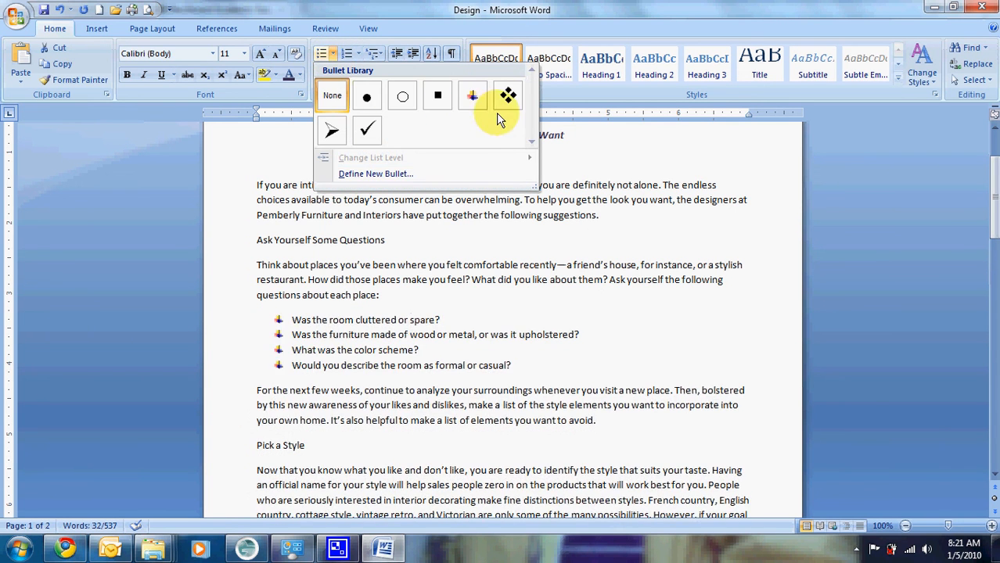
pyautogui.click(515, 103)
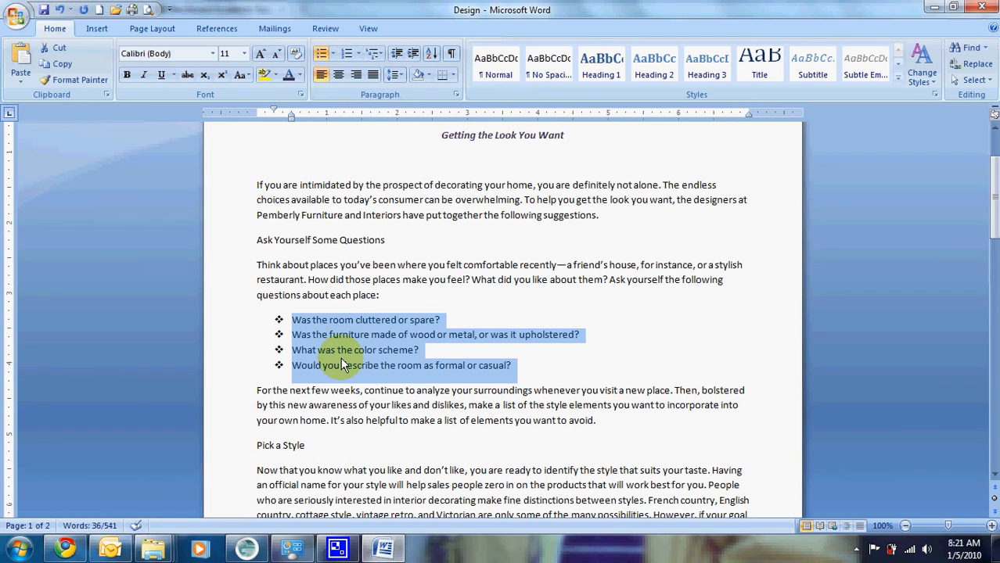
# Turn the four styles Formal, Traditional, Eclectic and Contemporary into a numbered list in the 1. 2. 3. format.
pyautogui.scroll(-6, 362, 295)
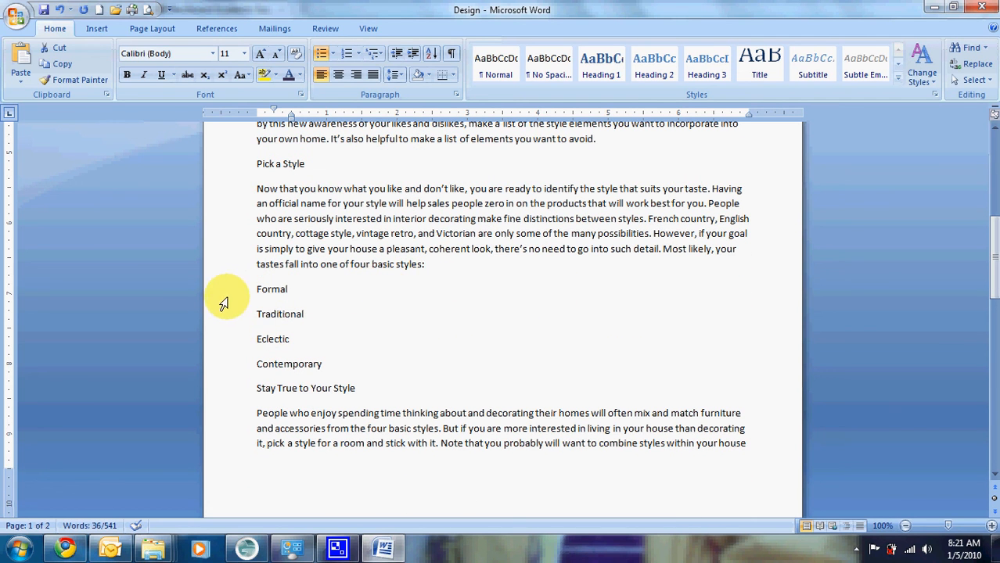
pyautogui.moveTo(231, 305); pyautogui.dragTo(241, 367)
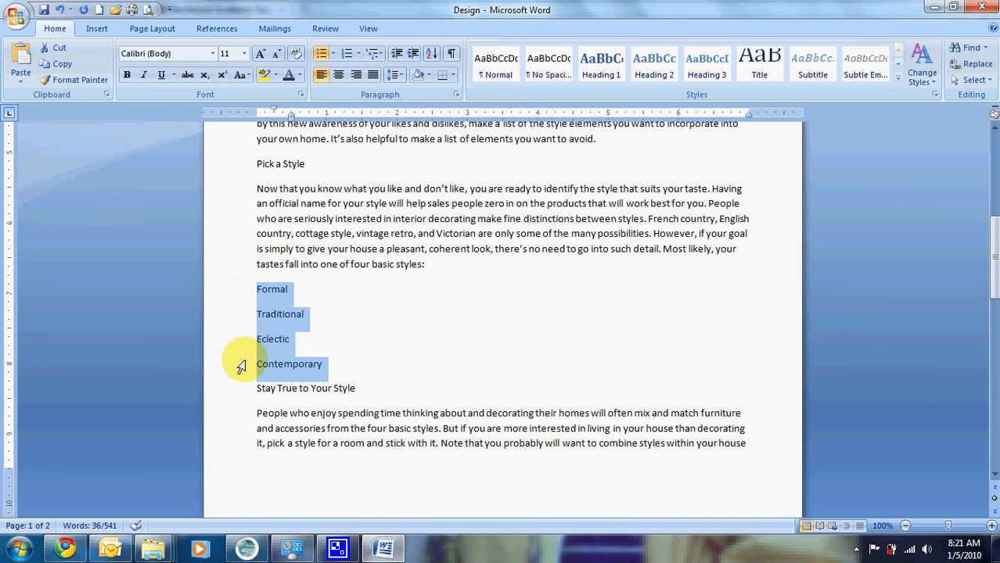
pyautogui.click(358, 54)
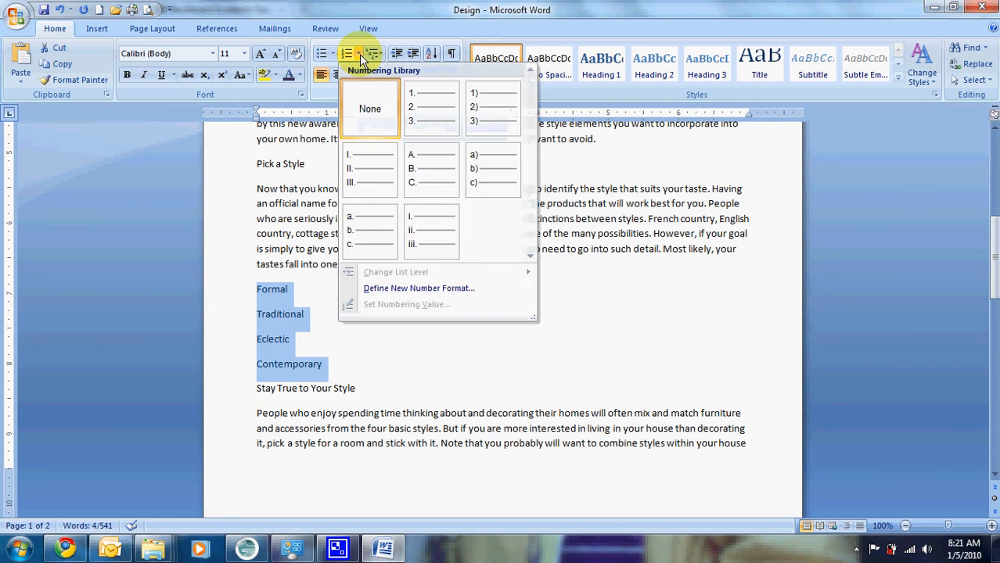
pyautogui.click(417, 108)
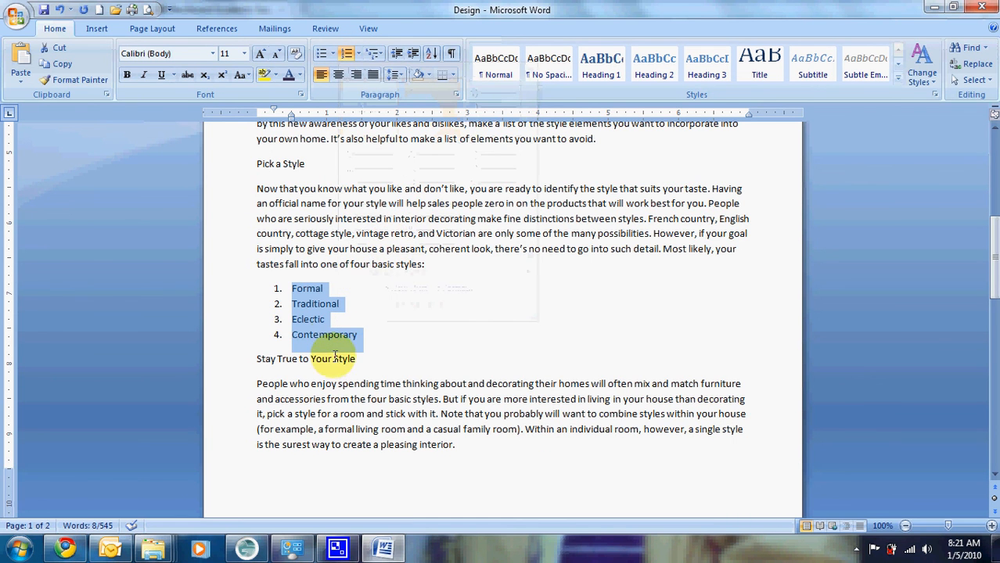
# Apply the Heading 1 style to the line "Ask Yourself Some Questions".
pyautogui.scroll(2, 452, 406)
pyautogui.scroll(2, 441, 404)
pyautogui.scroll(1, 422, 367)
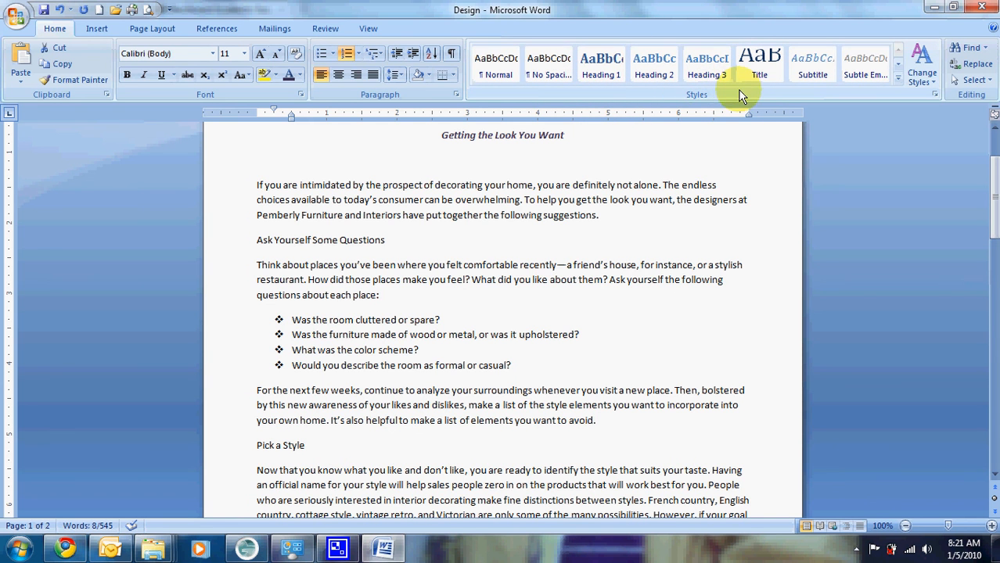
pyautogui.scroll(2, 674, 208)
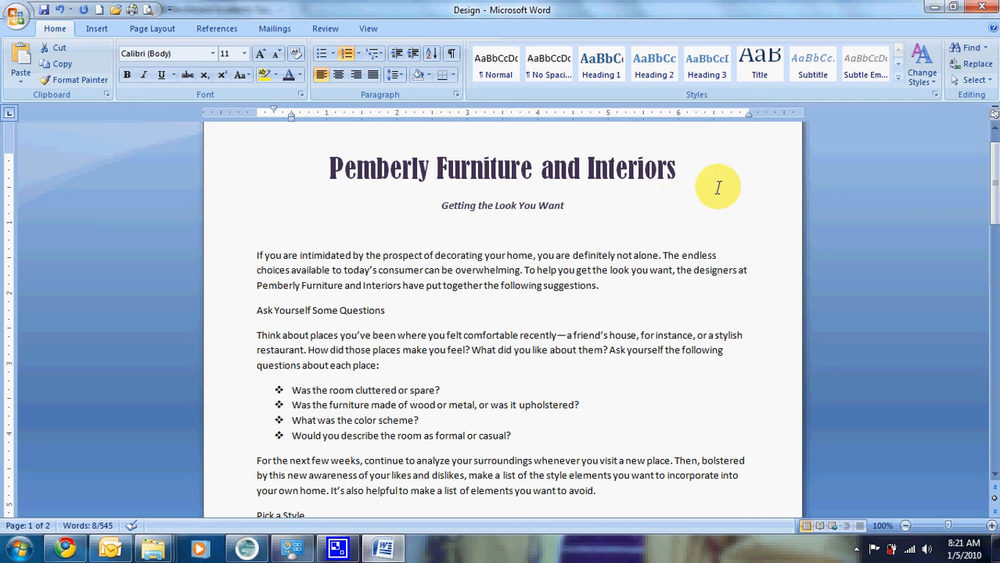
pyautogui.scroll(-2, 334, 295)
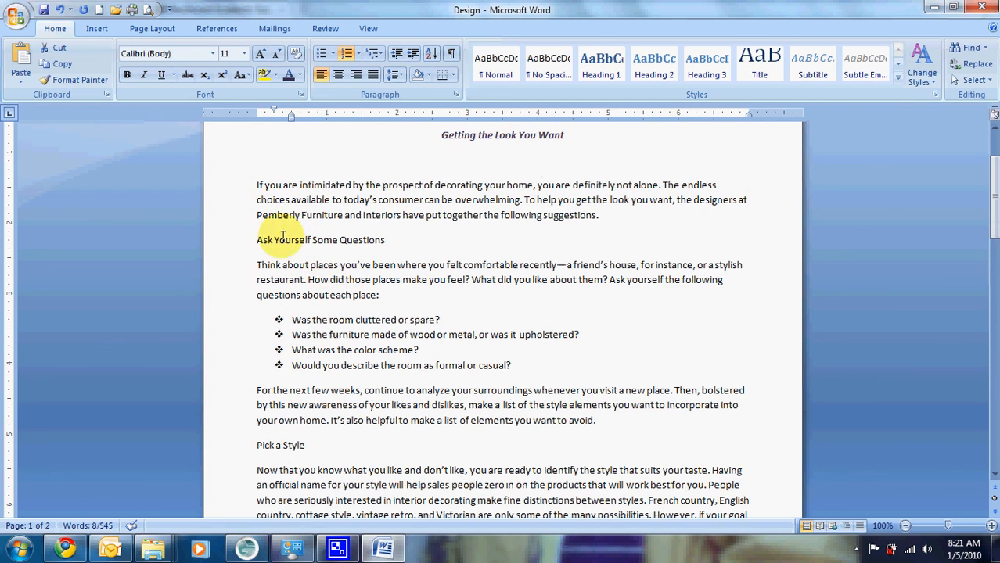
pyautogui.click(229, 243)
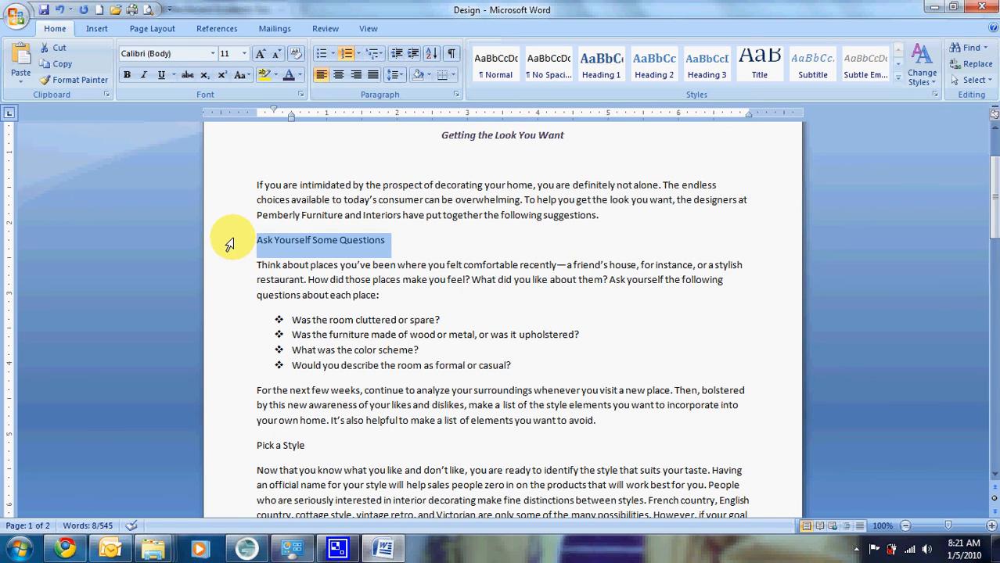
pyautogui.click(589, 75)
# Apply the Heading 1 style to the section lines "Pick a Style" and "Stay True to Your Style".
pyautogui.scroll(-3, 399, 268)
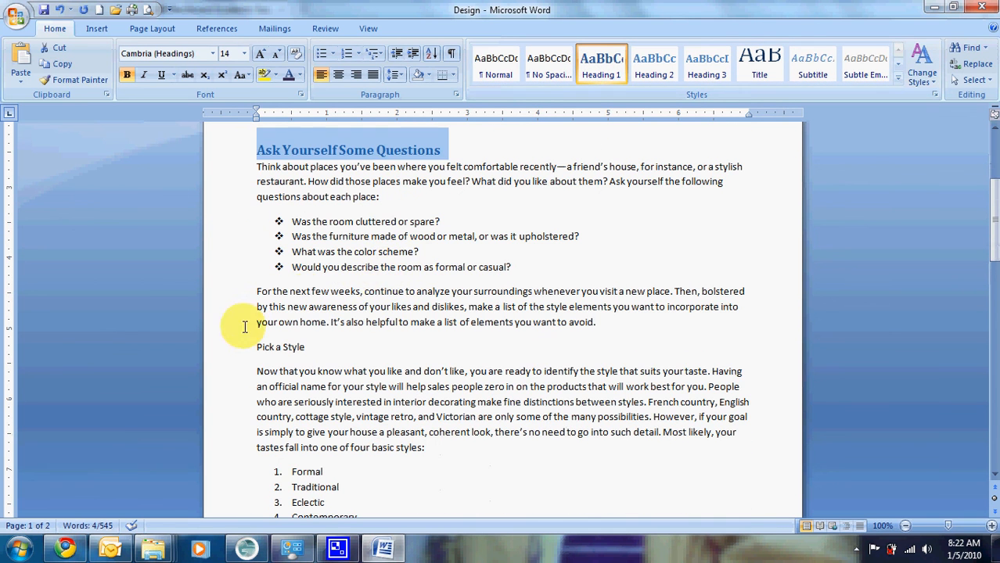
pyautogui.click(229, 364)
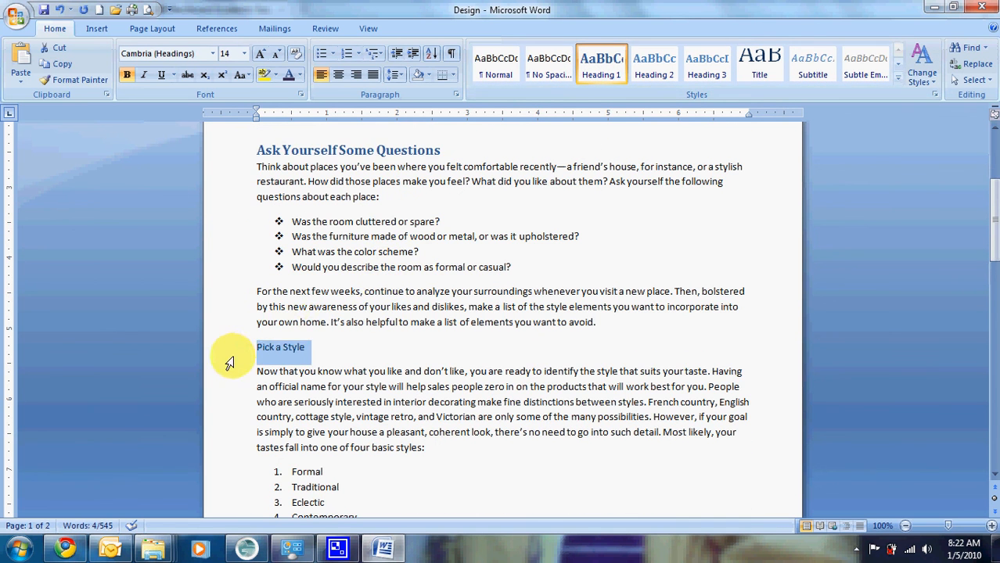
pyautogui.click(599, 67)
pyautogui.scroll(-1, 507, 268)
pyautogui.scroll(-5, 506, 268)
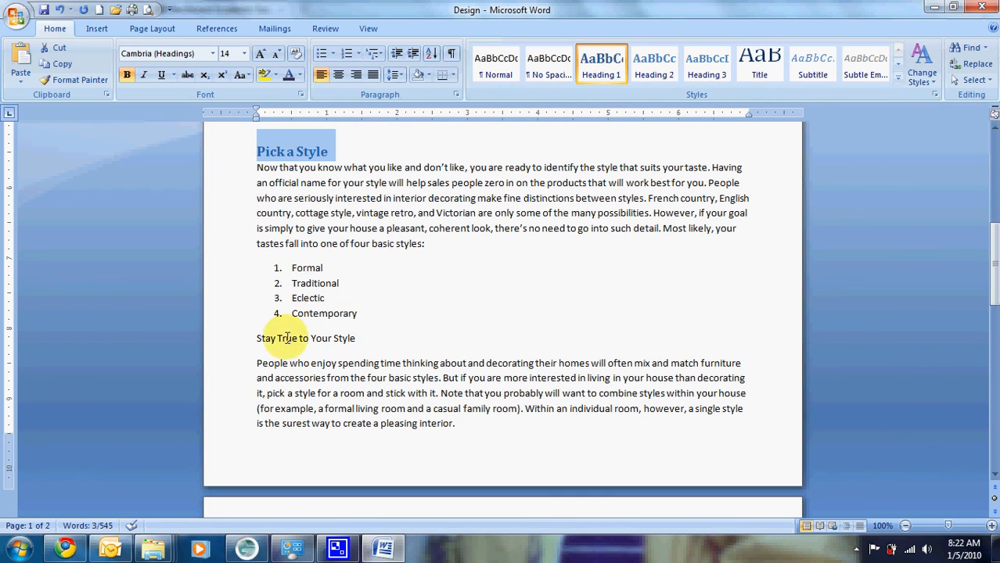
pyautogui.click(232, 340)
pyautogui.click(599, 69)
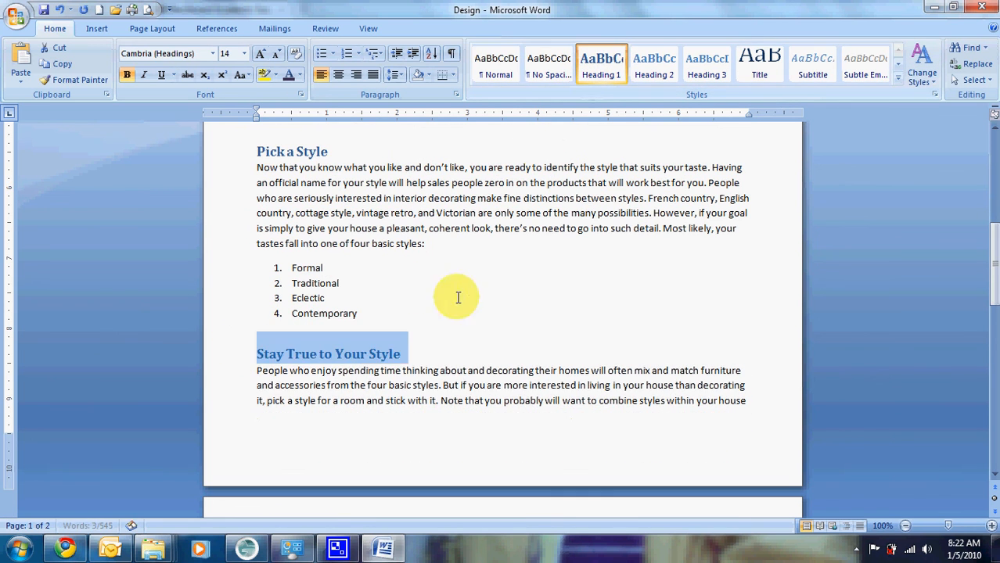
# Apply the built-in Verve theme to the whole document.
pyautogui.scroll(-5, 395, 403)
pyautogui.scroll(-7, 388, 416)
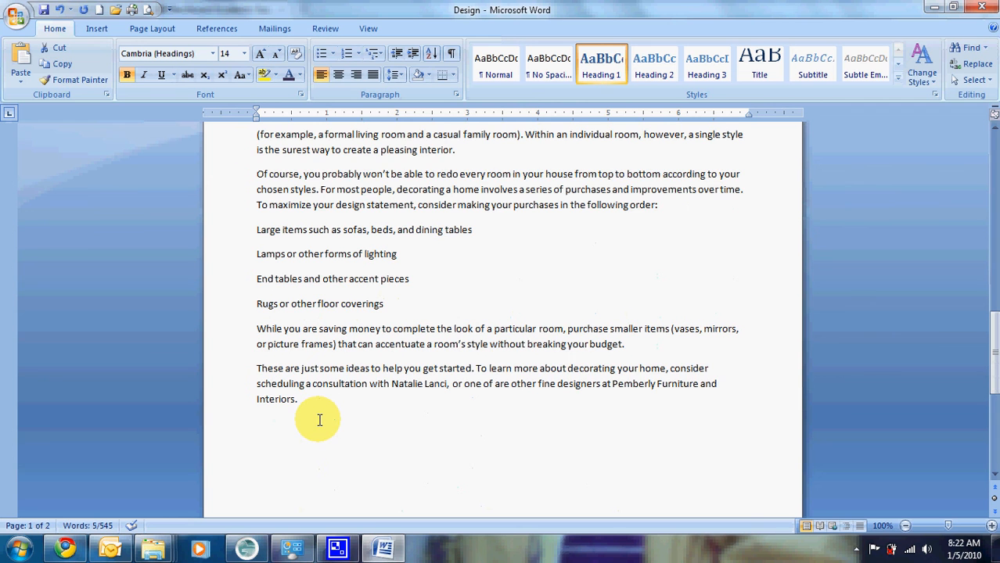
pyautogui.scroll(20, 319, 420)
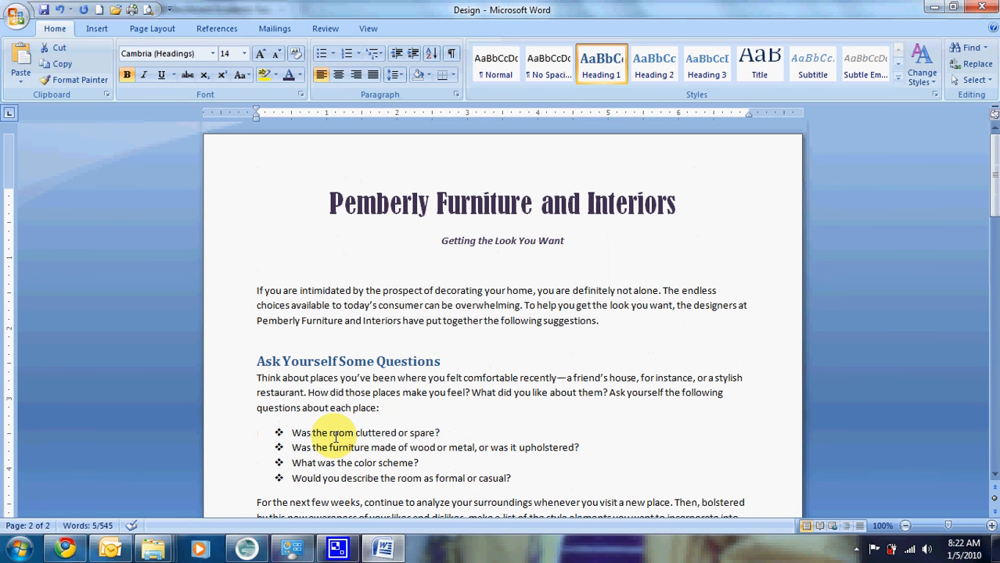
pyautogui.click(613, 362)
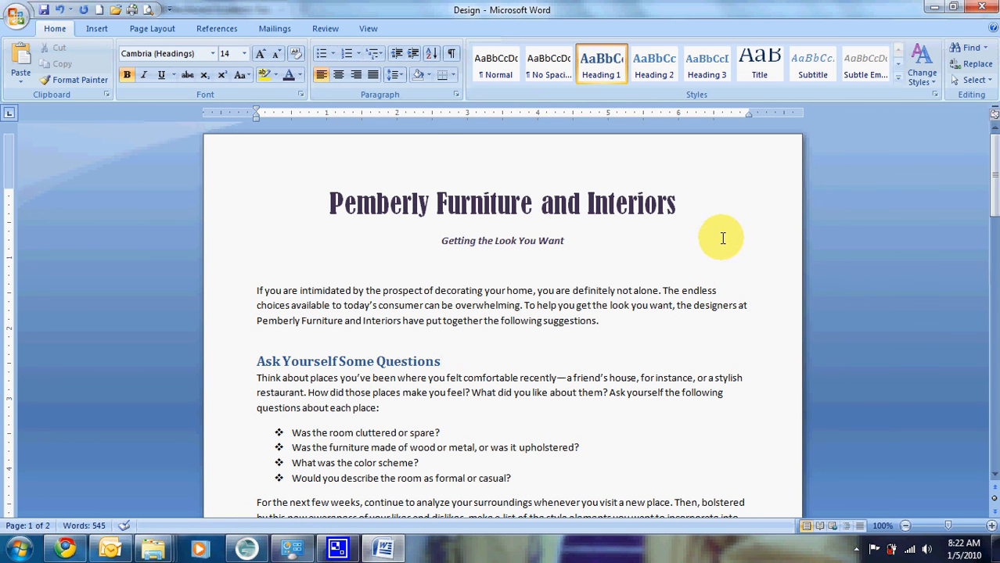
pyautogui.click(148, 35)
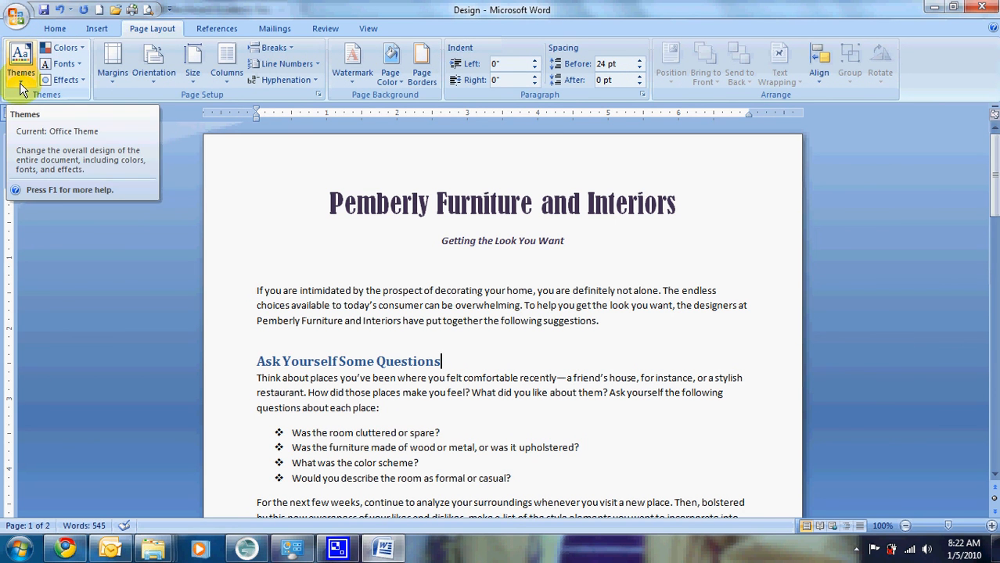
pyautogui.click(21, 78)
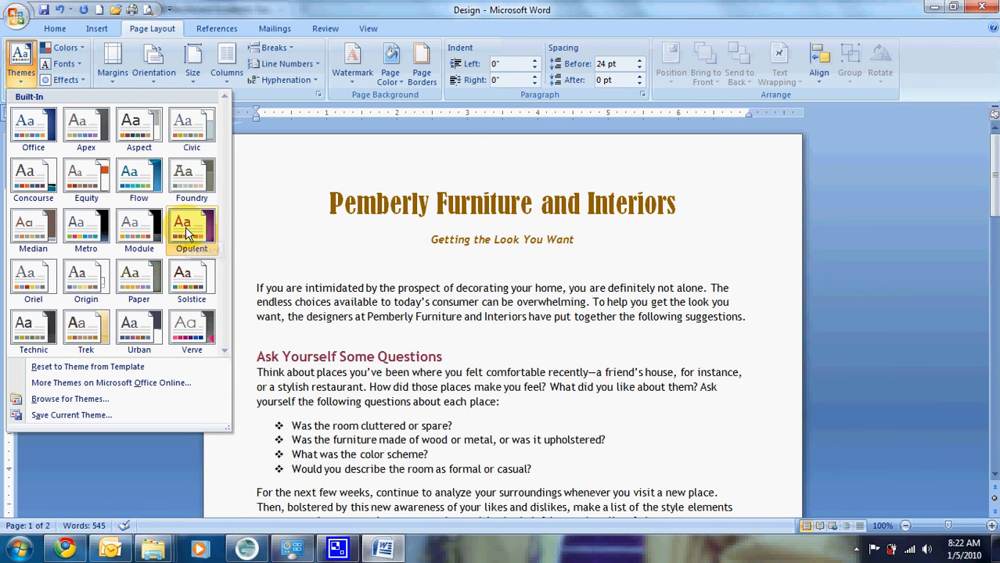
pyautogui.click(186, 327)
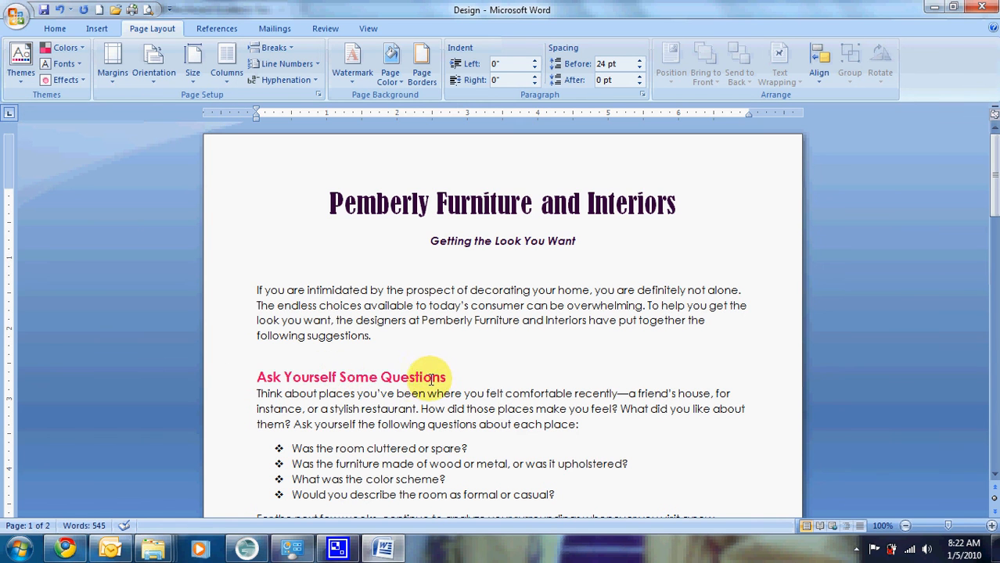
# Change the document's theme colors to the built-in Apex color set.
pyautogui.scroll(-2, 436, 377)
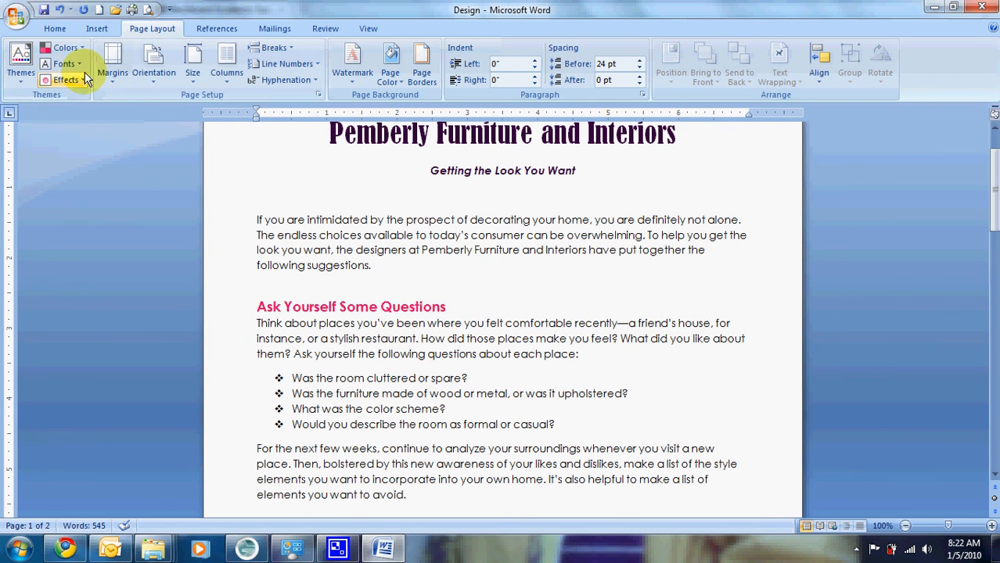
pyautogui.scroll(1, 227, 260)
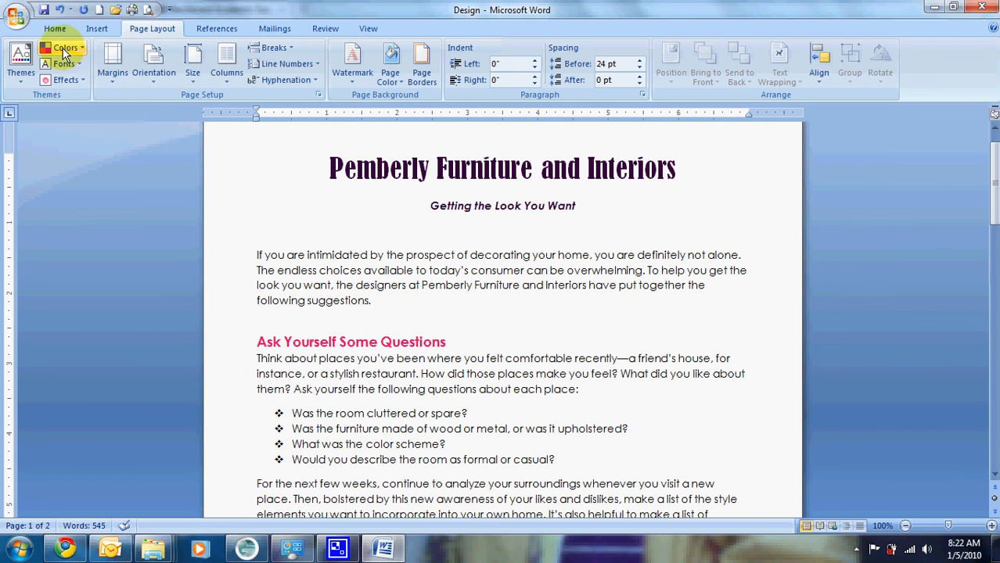
pyautogui.click(82, 49)
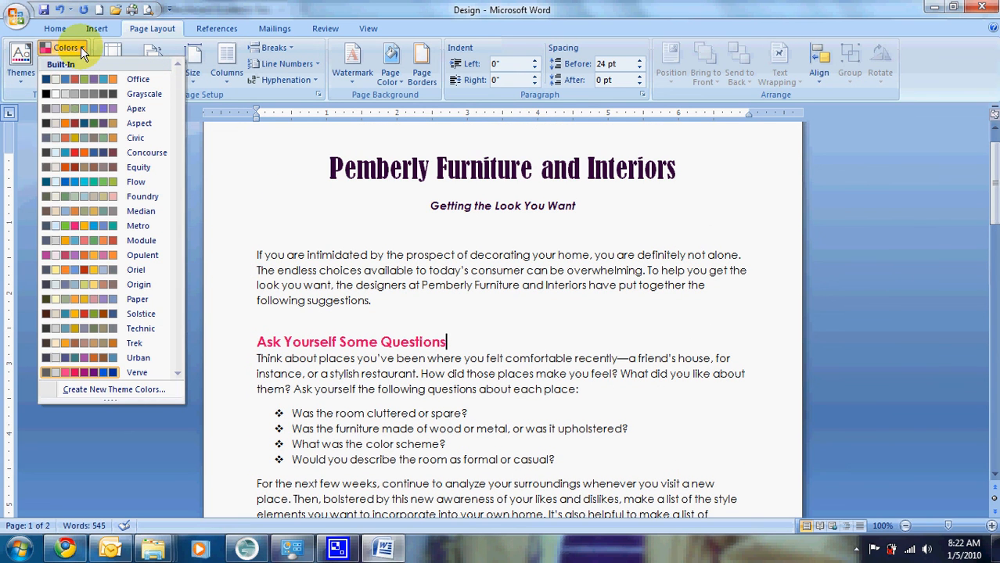
pyautogui.click(103, 110)
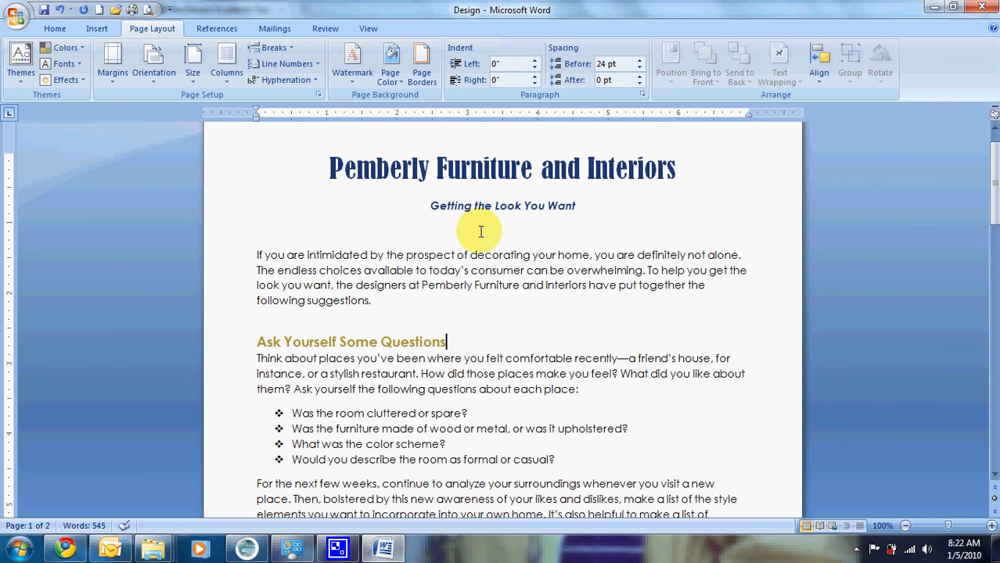
pyautogui.scroll(-3, 558, 269)
pyautogui.scroll(4, 559, 269)
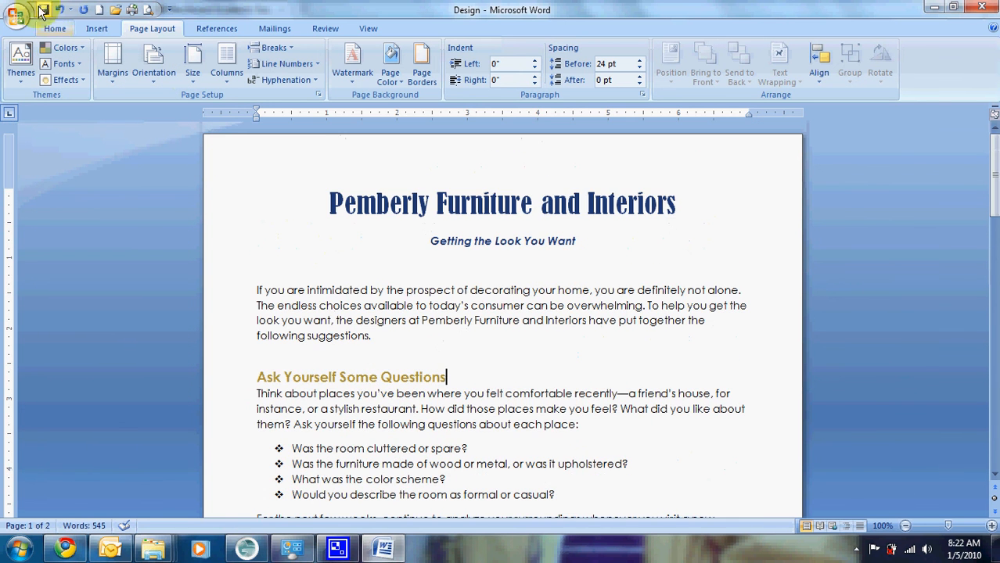
pyautogui.click(55, 28)
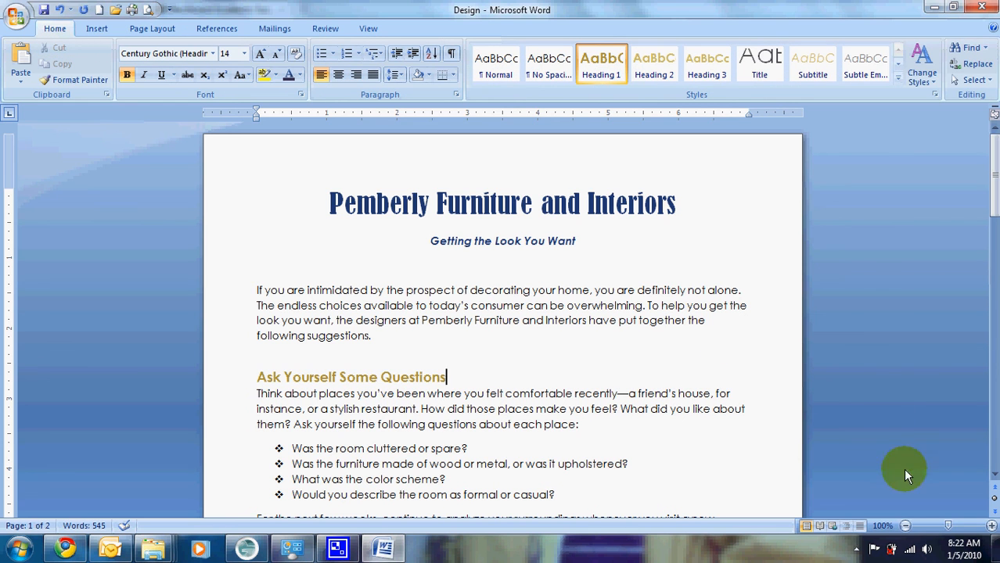
pyautogui.click(856, 548)
pyautogui.rightClick(854, 473)
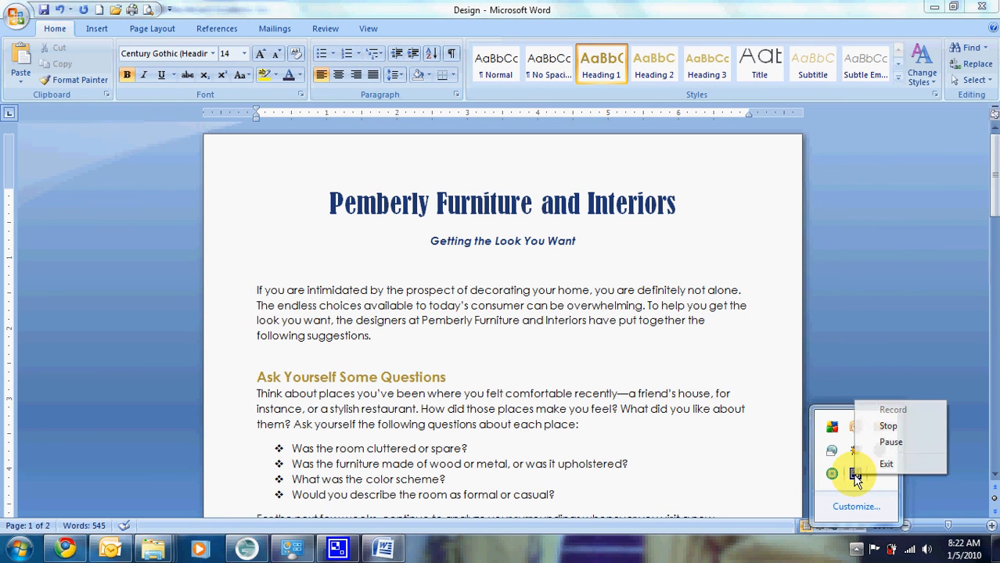